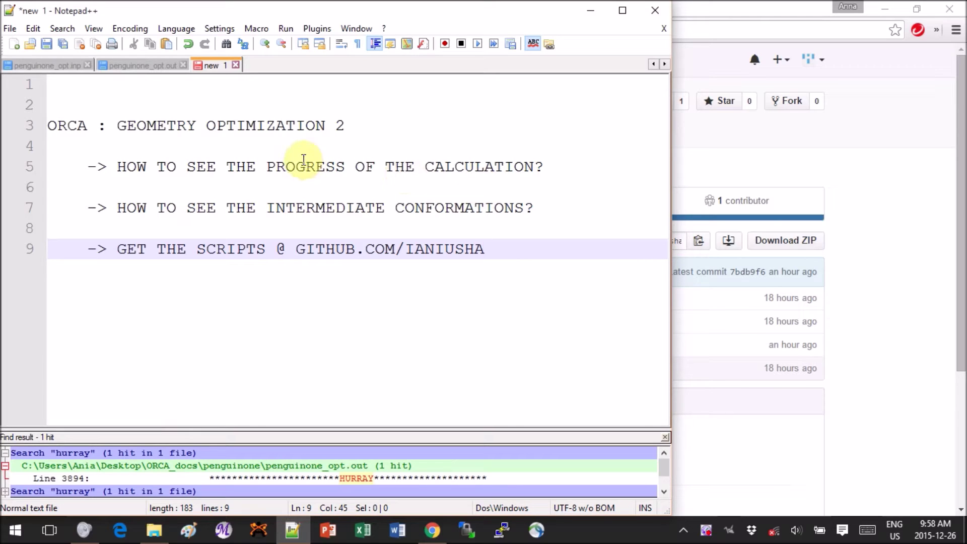
# - Review penguinone_opt.inp's HF def2-TZVP Opt line and xyz coordinates, then bring up File Explorer on ORCA_docs
pyautogui.click(50, 68)
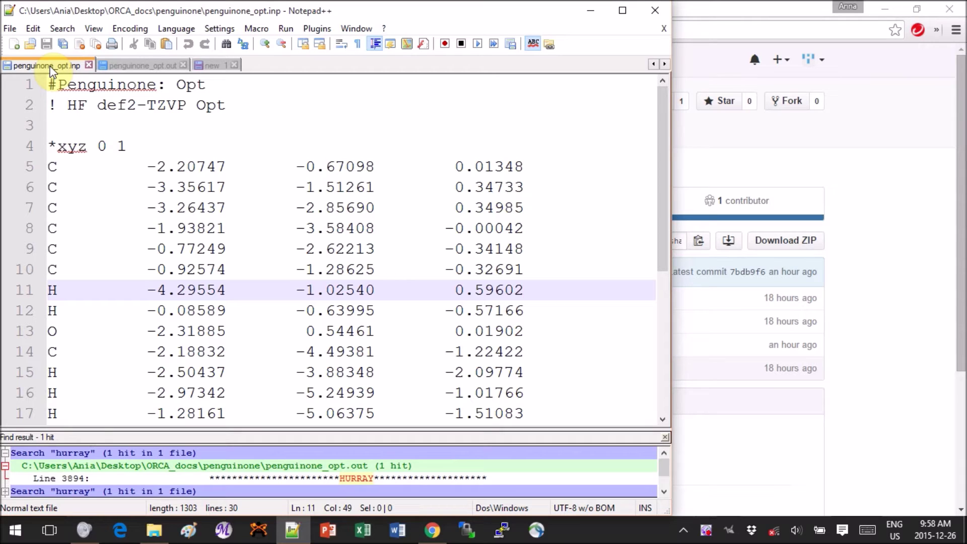
pyautogui.scroll(-2, 300, 259)
pyautogui.scroll(2, 301, 259)
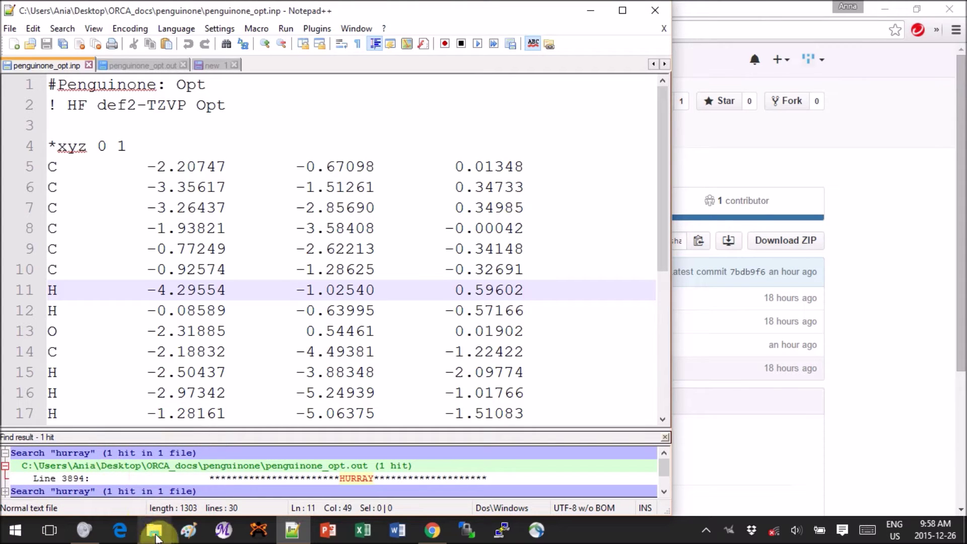
pyautogui.click(157, 539)
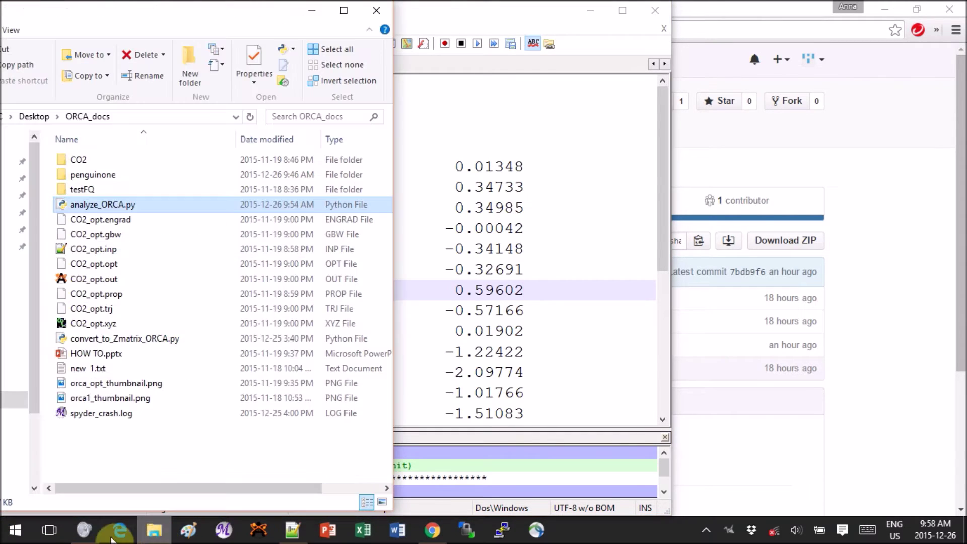
# - Open the penguinone folder to list penguinone_opt and penguinone_optFQ, then bring the GitHub scripts repository forward
pyautogui.doubleClick(86, 174)
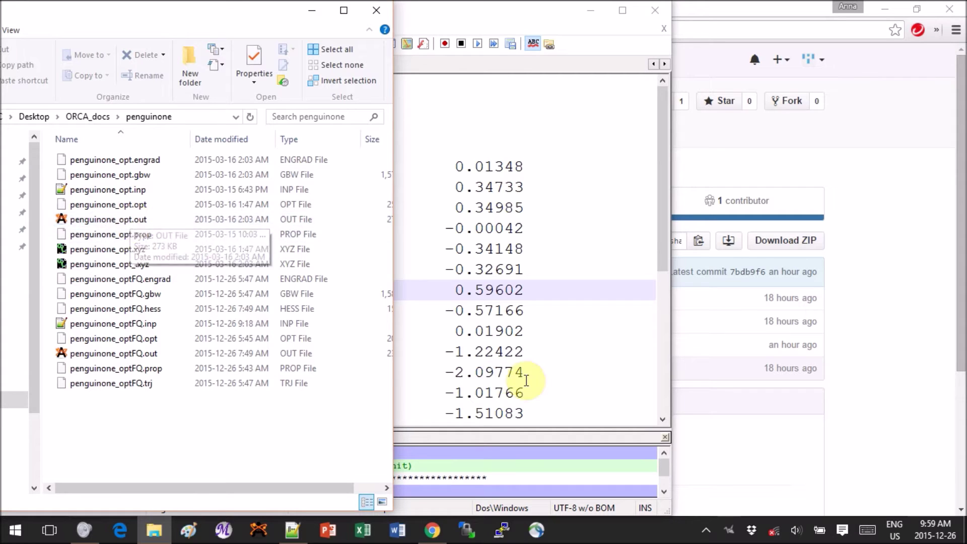
pyautogui.click(859, 365)
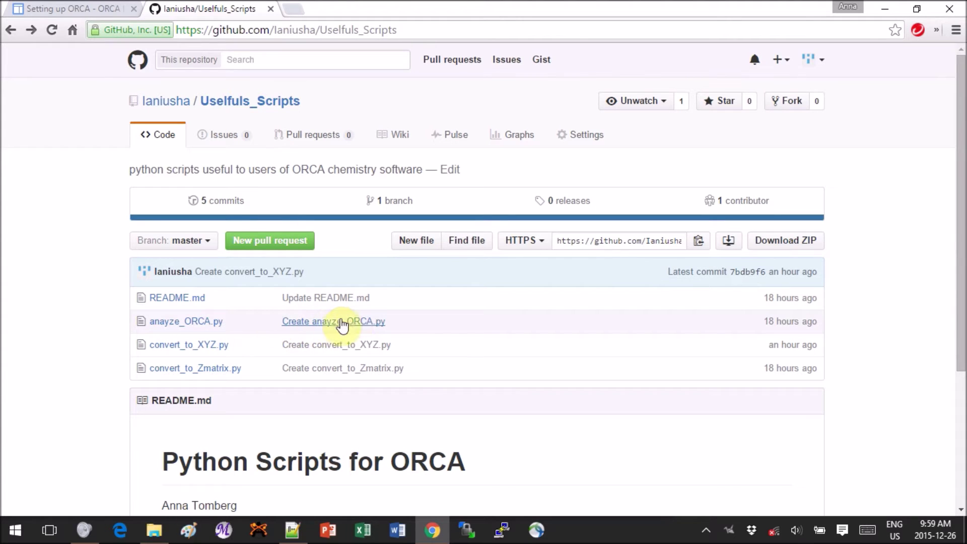
# - Look over the GitHub Python scripts for ORCA page, then return to the penguinone folder listing
pyautogui.click(295, 534)
# - Open ORCA_docs' analyze_ORCA.py via Edit with Notepad++, read through the script, and close its tab
pyautogui.click(154, 531)
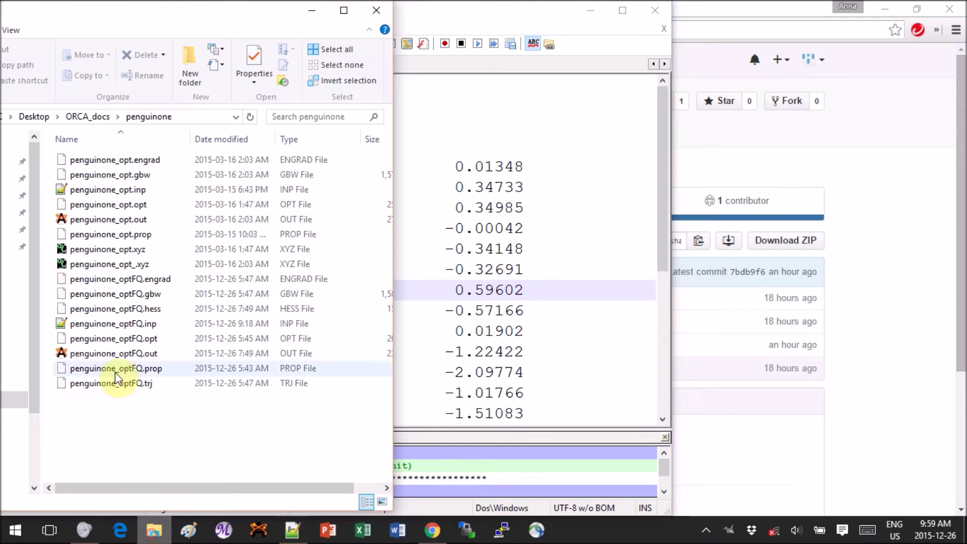
pyautogui.click(86, 119)
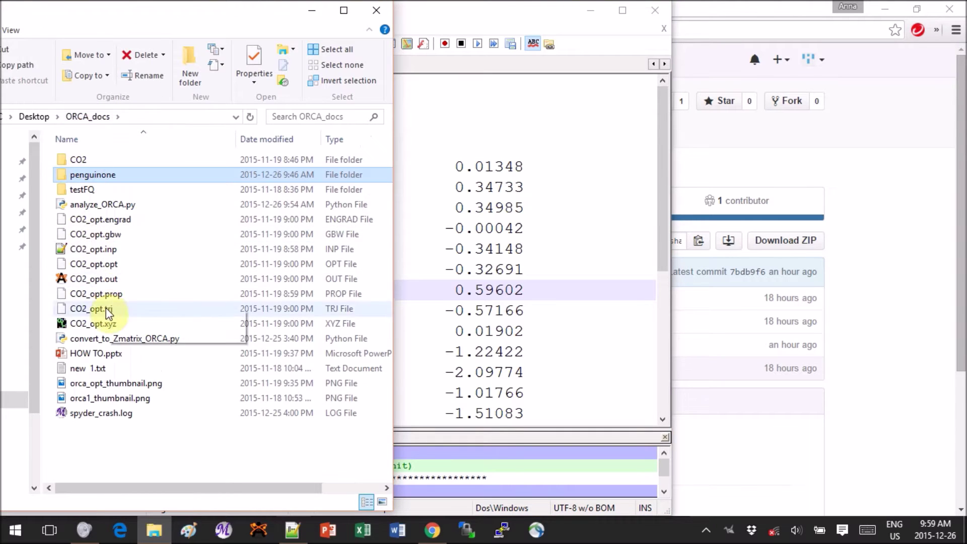
pyautogui.rightClick(104, 203)
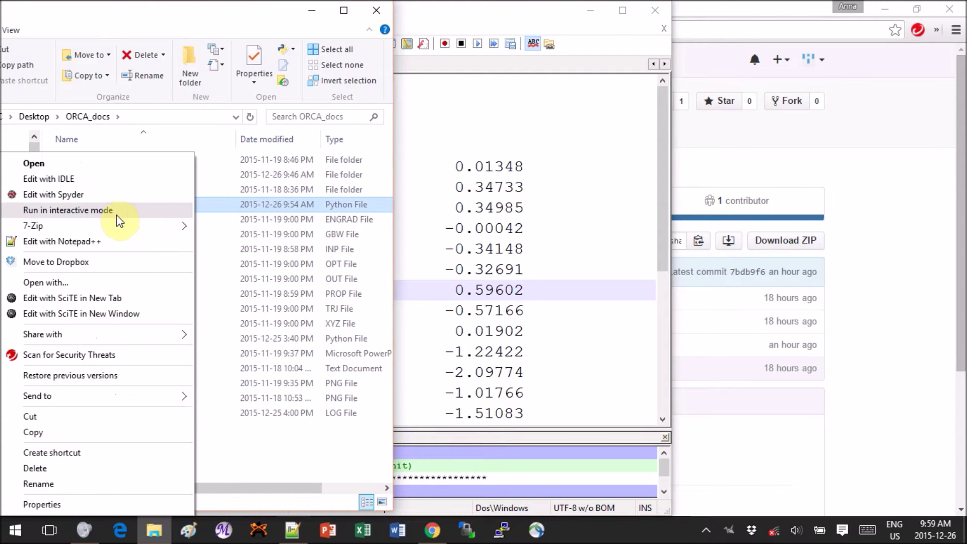
pyautogui.click(91, 241)
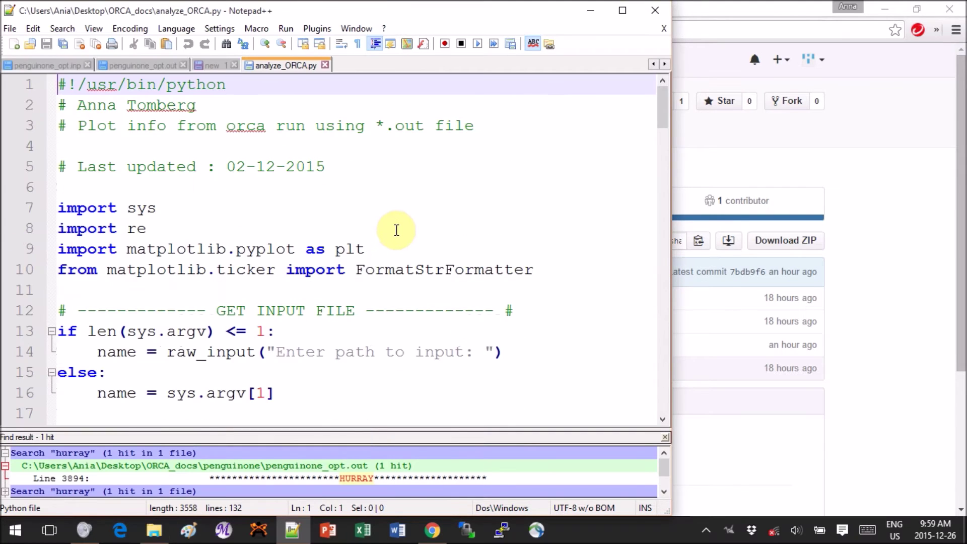
pyautogui.keyDown('ctrl'); pyautogui.scroll(-3, 396, 229); pyautogui.keyUp('ctrl')
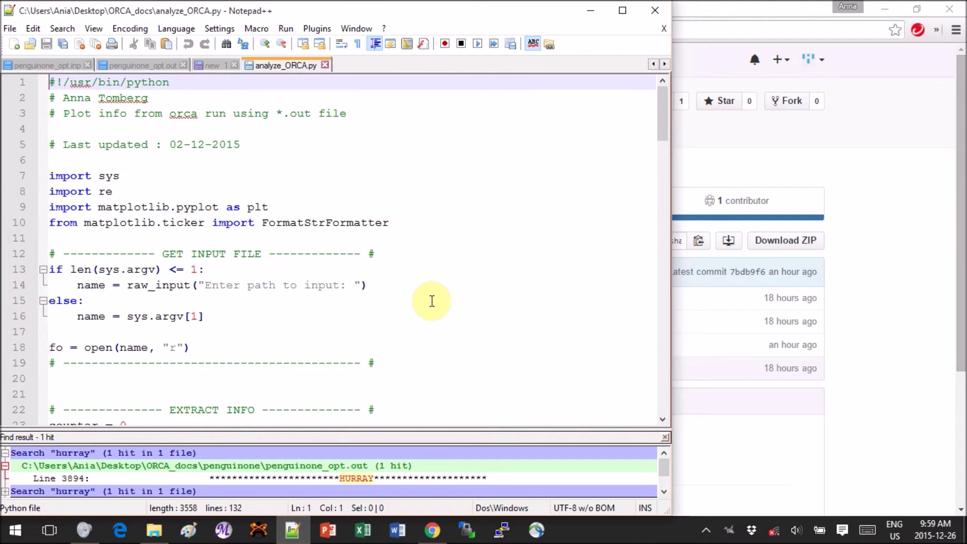
pyautogui.scroll(-14, 432, 301)
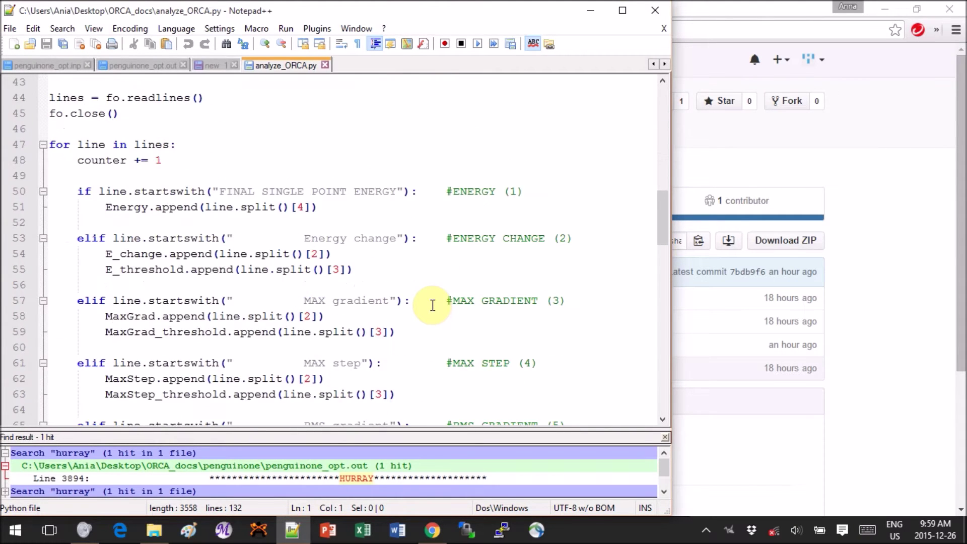
pyautogui.scroll(-8, 432, 305)
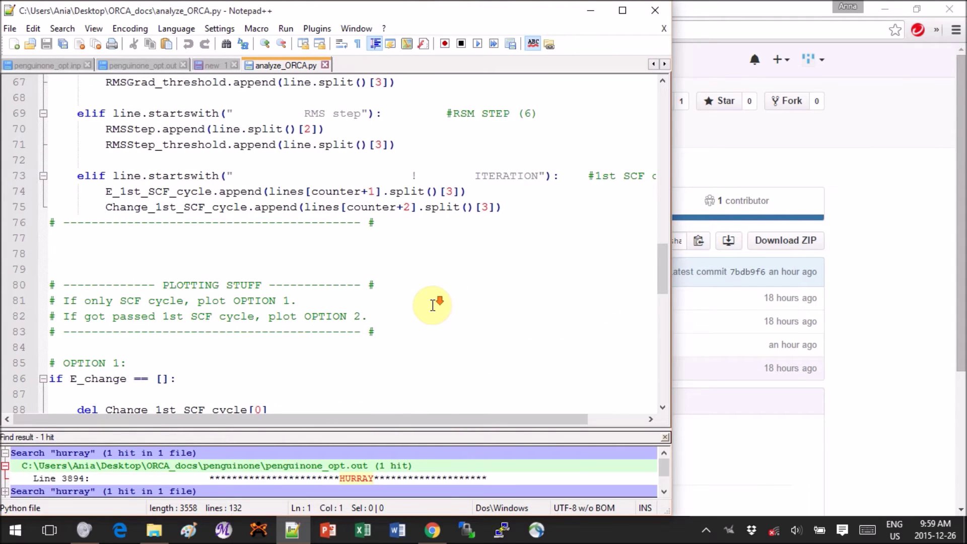
pyautogui.scroll(-6, 432, 305)
pyautogui.scroll(20, 432, 305)
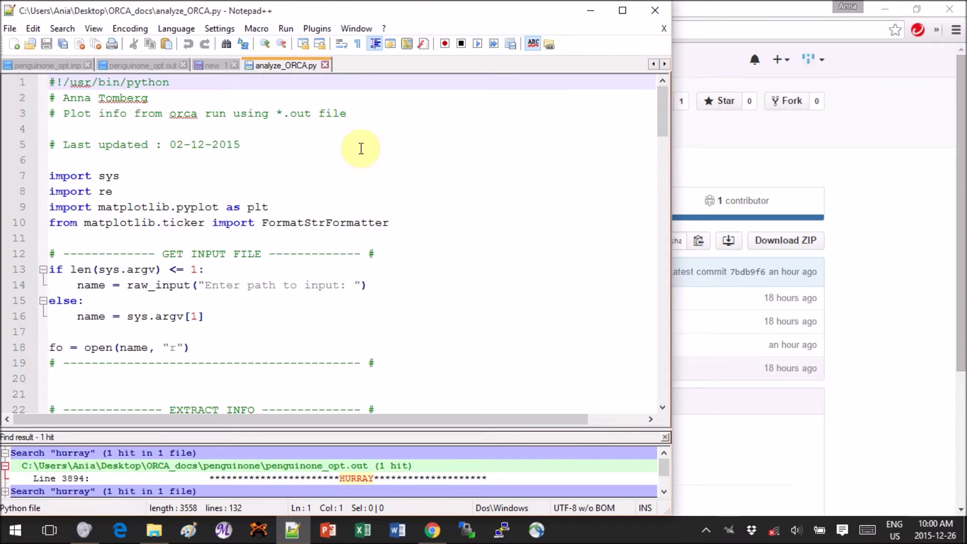
pyautogui.click(326, 66)
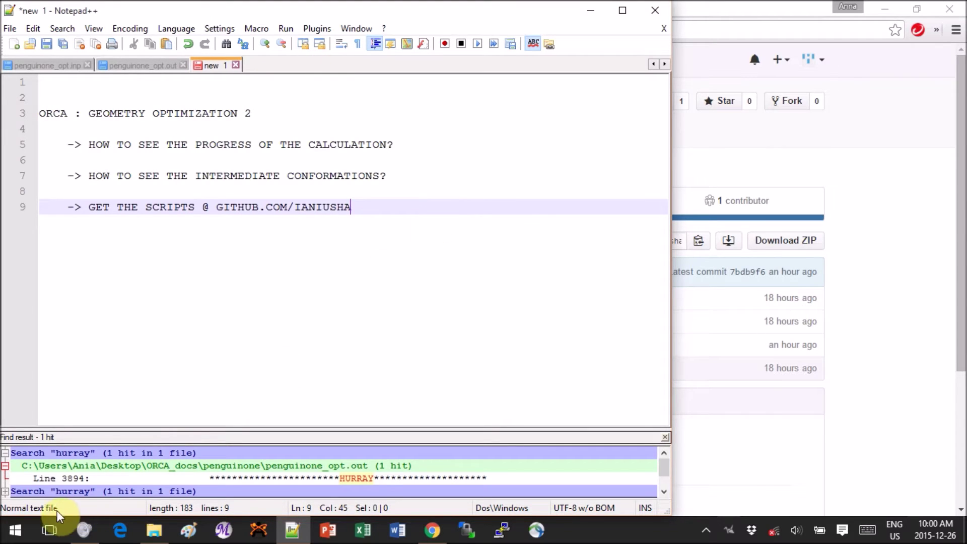
# - Open a Command Prompt from the Win+X menu and change directory to Desktop\ORCA_docs
pyautogui.rightClick(20, 538)
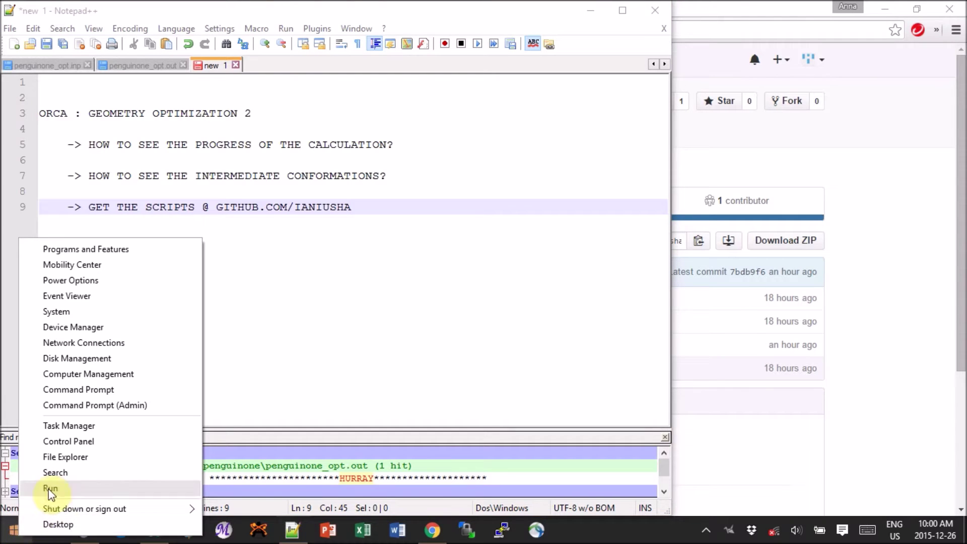
pyautogui.click(99, 389)
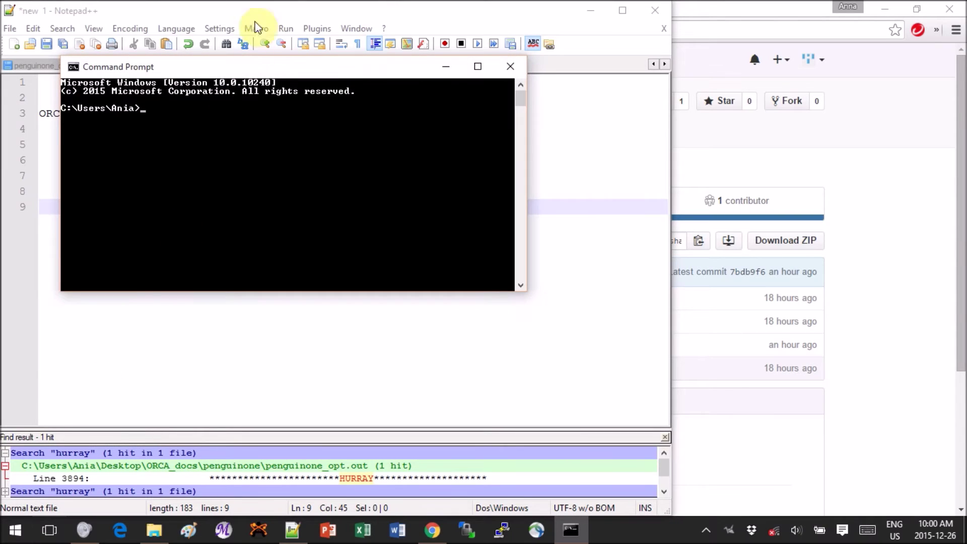
pyautogui.moveTo(244, 67); pyautogui.dragTo(471, 169)
pyautogui.write('cd Desktop')
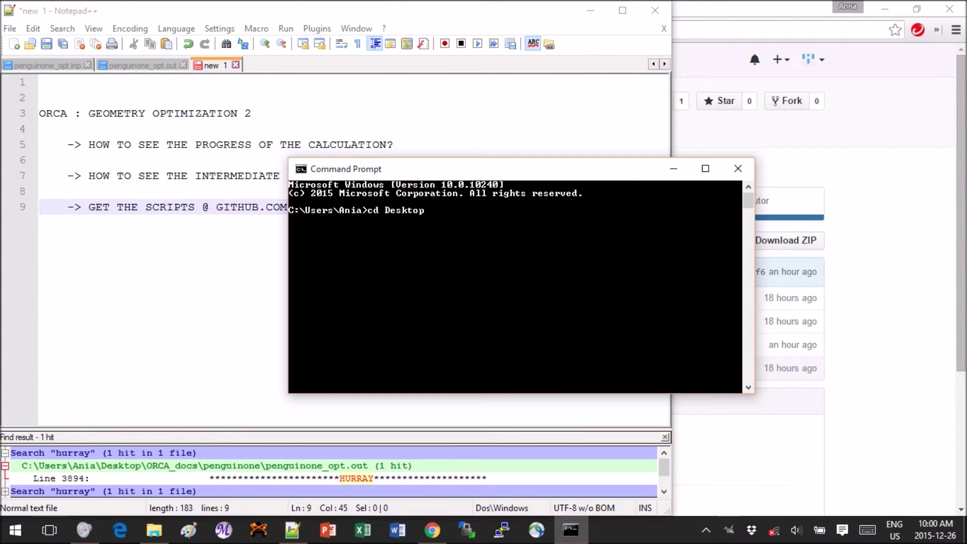
pyautogui.write('\\orc')
pyautogui.press('Tab')
pyautogui.press('Return')
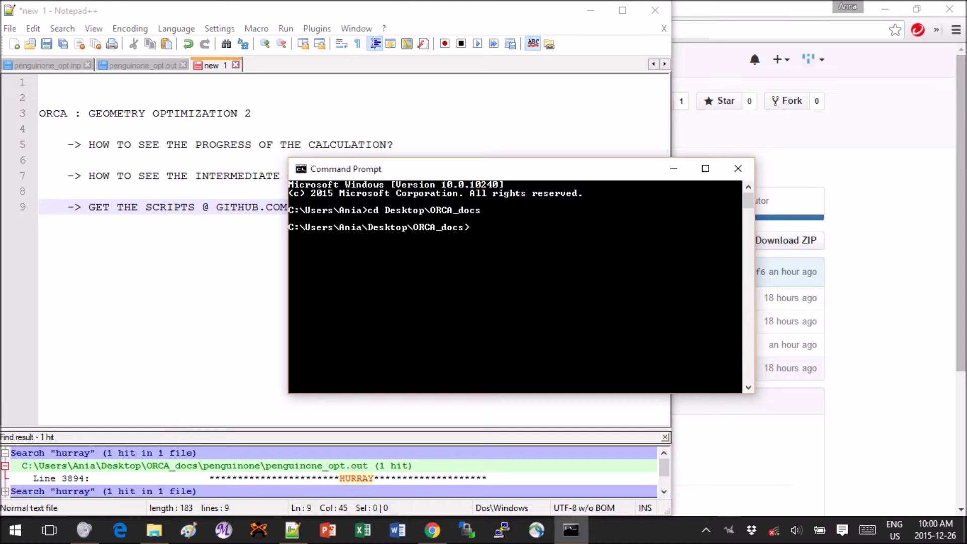
# - Run python analyze_ORCA.py penguinone\penguinone_opt.out
pyautogui.write('python analyze_ORCA.py')
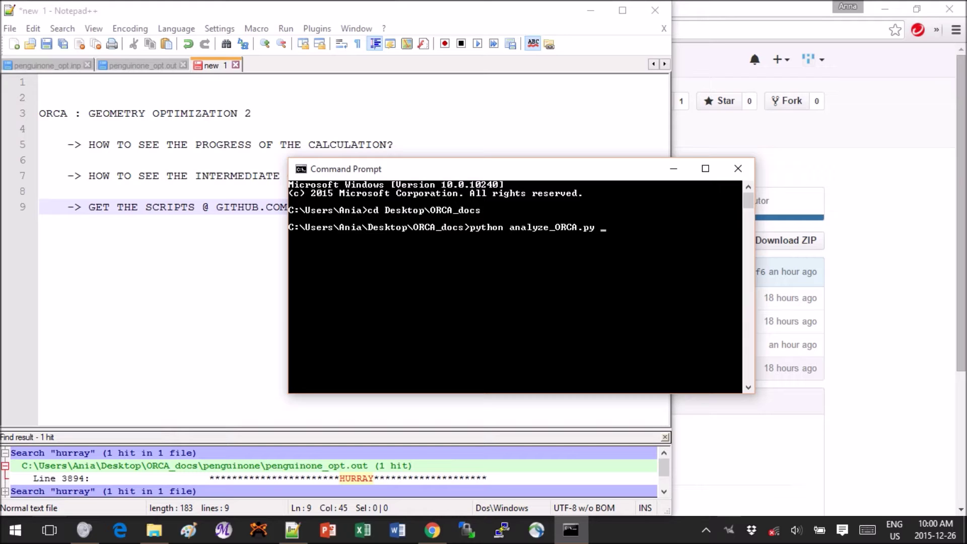
pyautogui.write('peng')
pyautogui.press('Tab')
pyautogui.write('\\pen')
pyautogui.press('Tab')
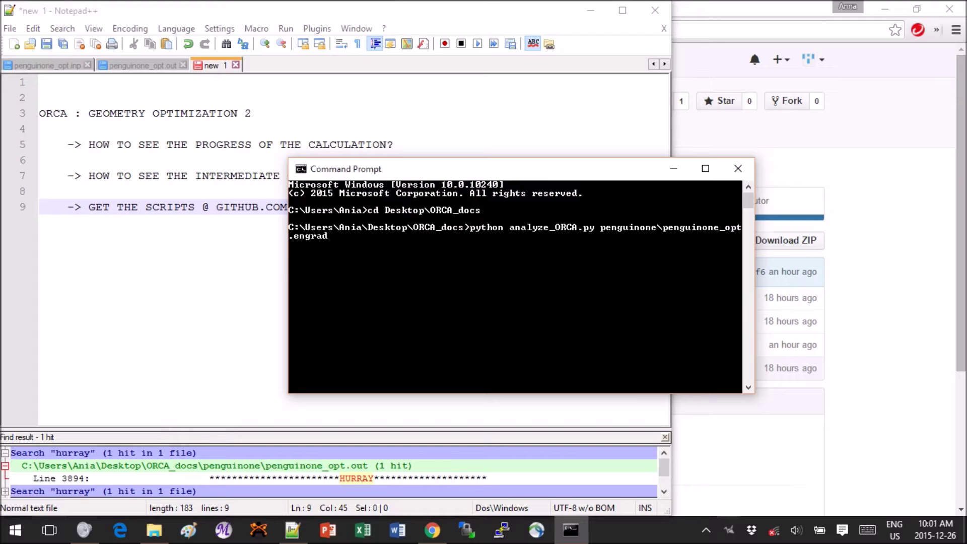
pyautogui.press('BackSpace')
pyautogui.press('BackSpace')
pyautogui.press('BackSpace')
pyautogui.press('BackSpace')
pyautogui.press('BackSpace')
pyautogui.press('BackSpace')
pyautogui.write('out')
pyautogui.press('Return')
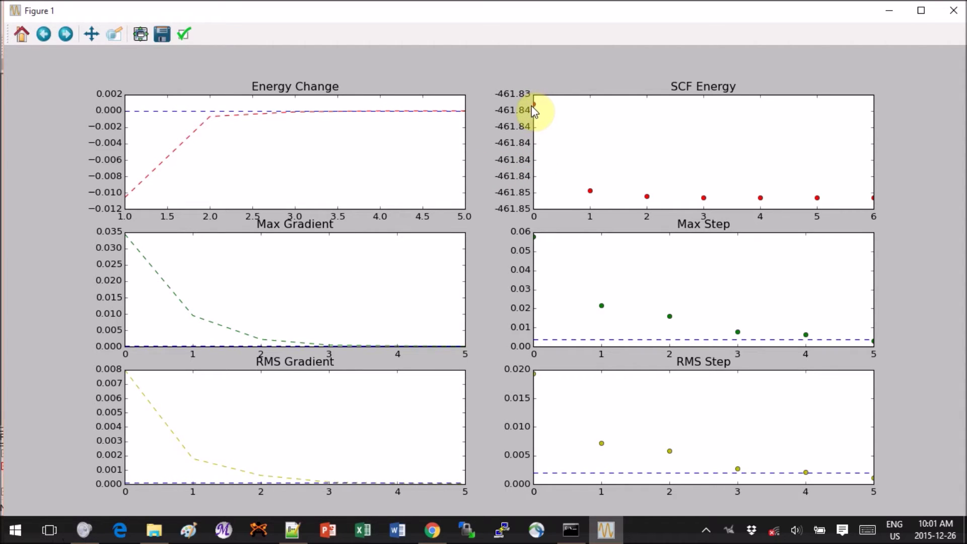
# - Pick the step-1 point on the SCF Energy plot, then close the Figure 1 window
pyautogui.click(590, 199)
pyautogui.click(953, 11)
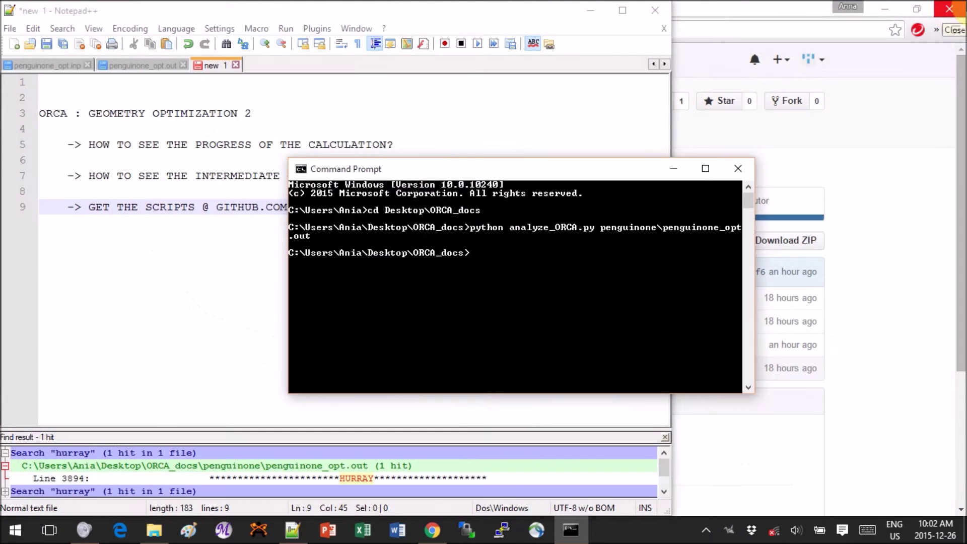
# - Show penguinone_opt.out at the HURRAY converged-optimization line, then return to File Explorer on ORCA_docs
pyautogui.click(90, 237)
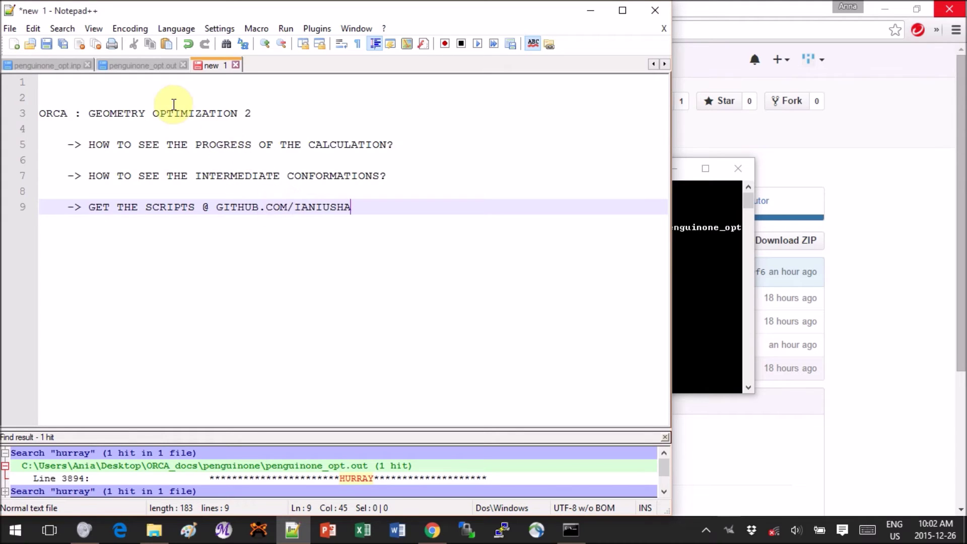
pyautogui.click(154, 68)
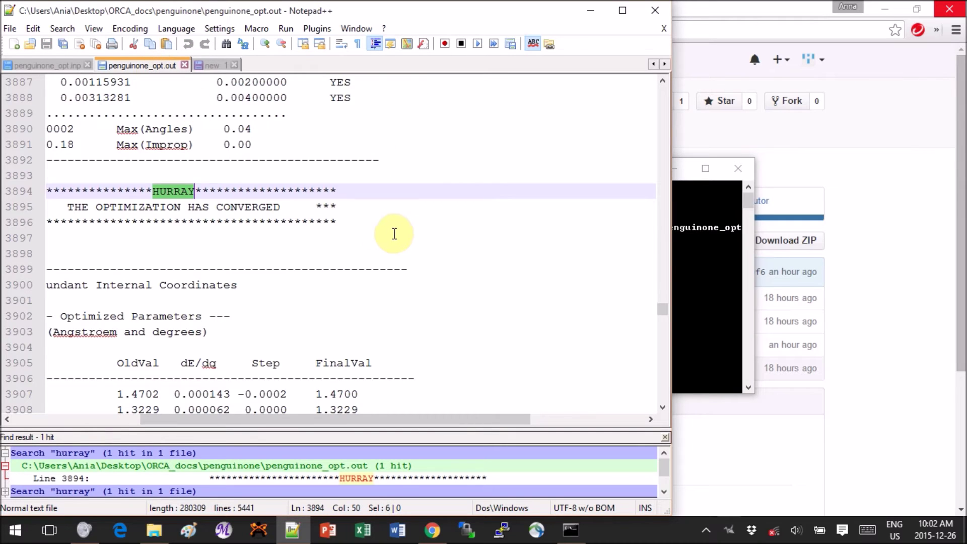
pyautogui.click(398, 233)
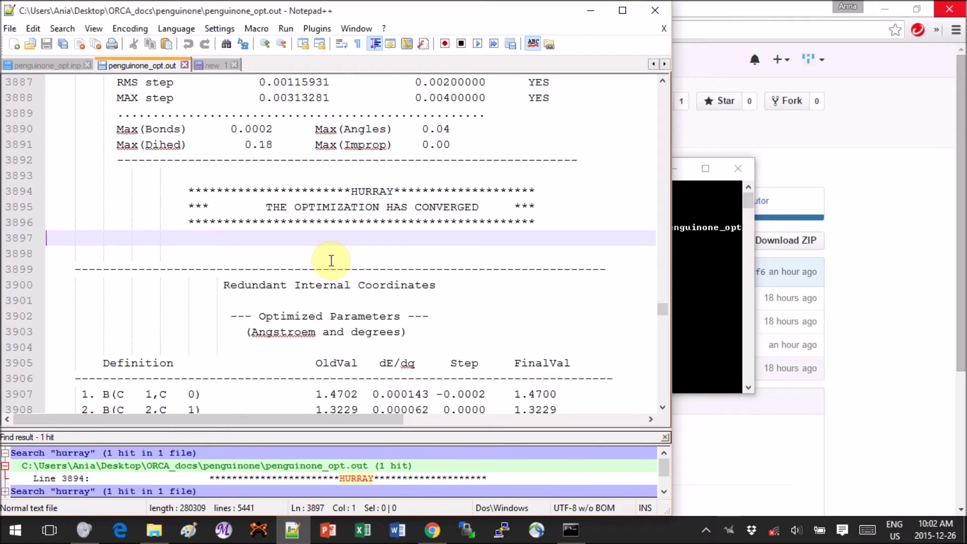
pyautogui.click(158, 536)
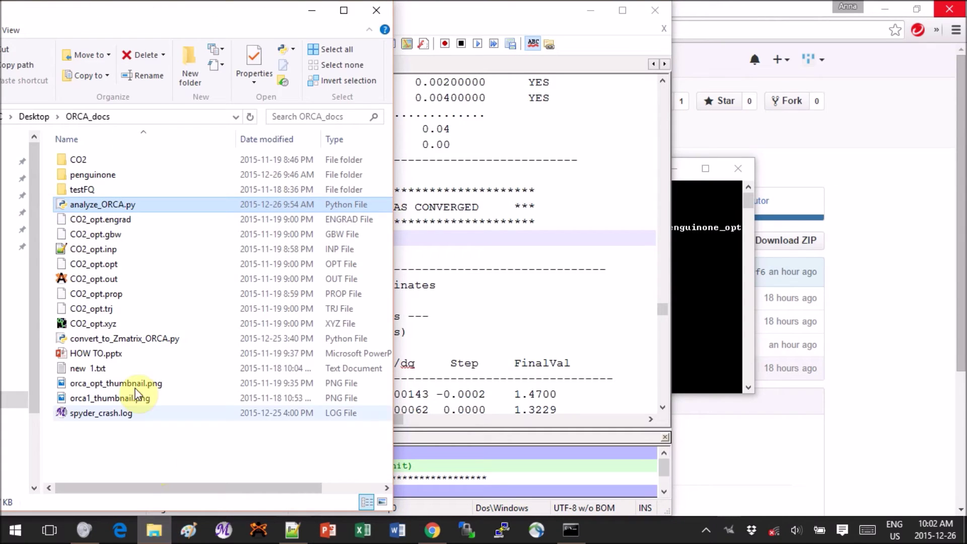
# - In the penguinone folder, rename penguinone_opt_.xyz to penguinone_opt.trj and confirm the extension change
pyautogui.doubleClick(98, 176)
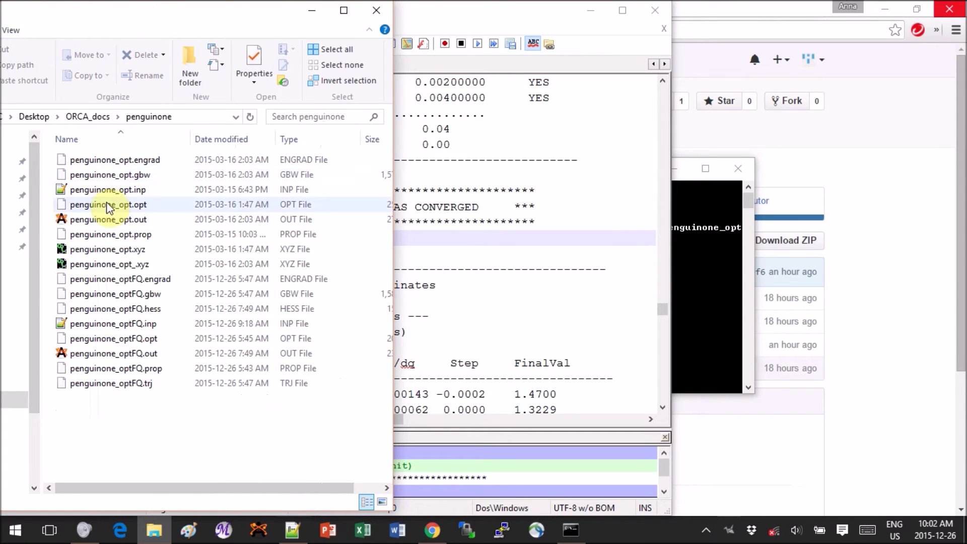
pyautogui.click(125, 264)
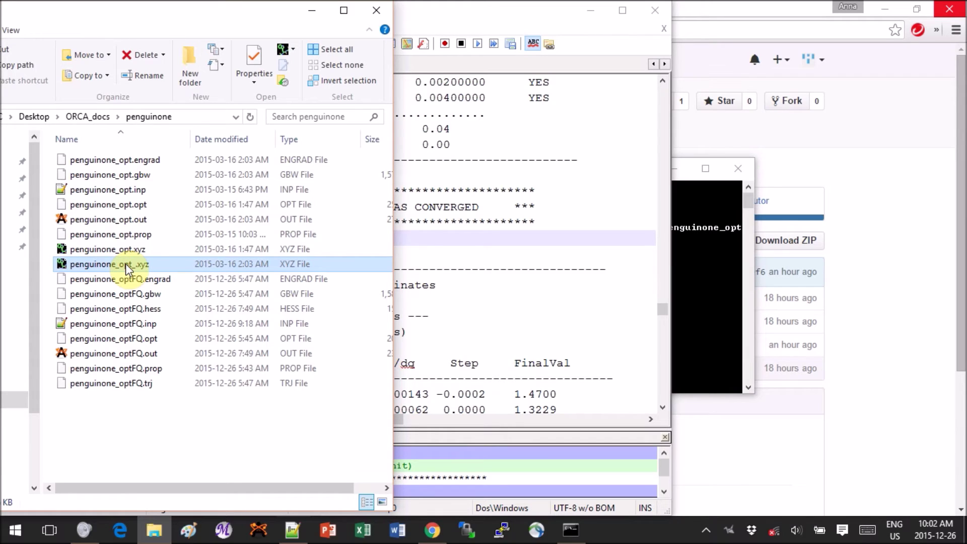
pyautogui.click(126, 264)
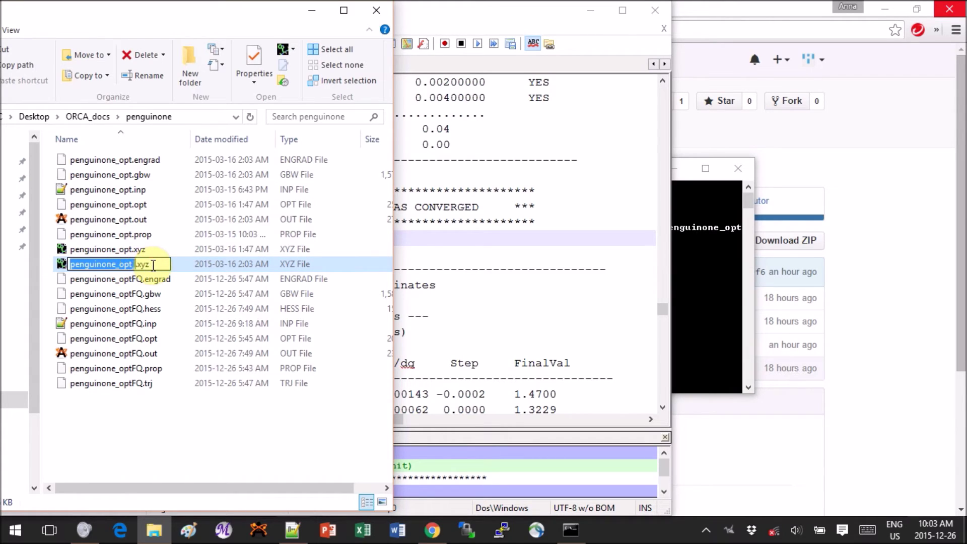
pyautogui.click(154, 264)
pyautogui.press('BackSpace')
pyautogui.press('BackSpace')
pyautogui.press('BackSpace')
pyautogui.press('BackSpace')
pyautogui.press('BackSpace')
pyautogui.write('.t')
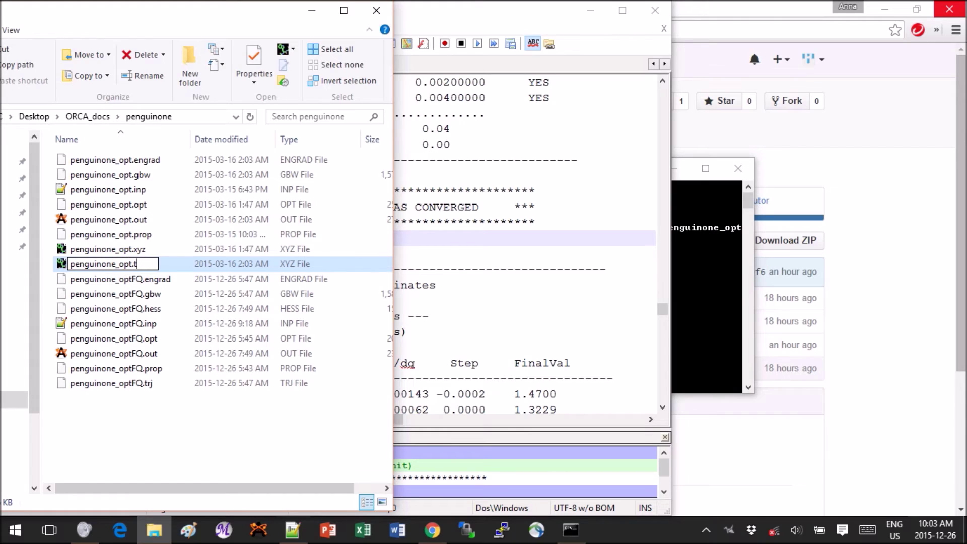
pyautogui.write('jr')
pyautogui.press('BackSpace')
pyautogui.press('BackSpace')
pyautogui.write('rj')
pyautogui.press('Return')
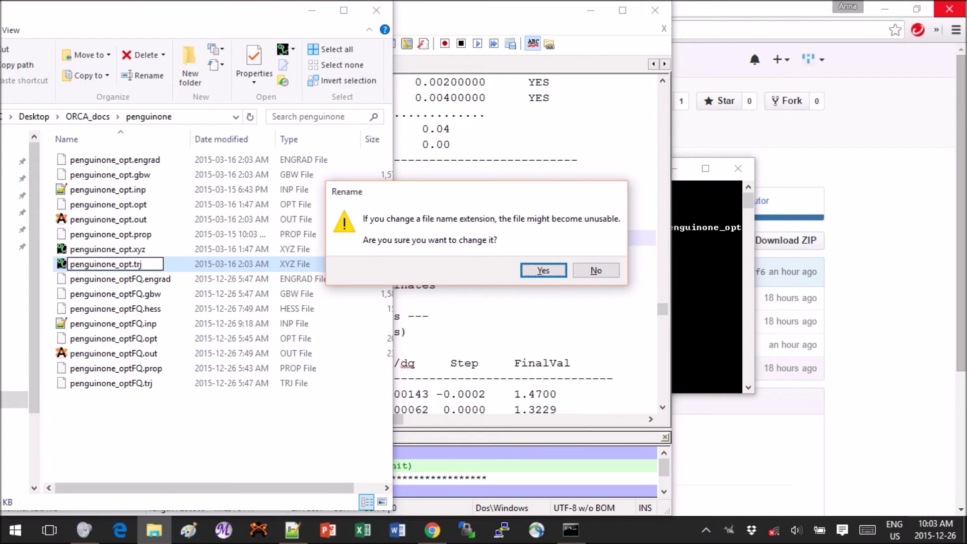
pyautogui.press('Return')
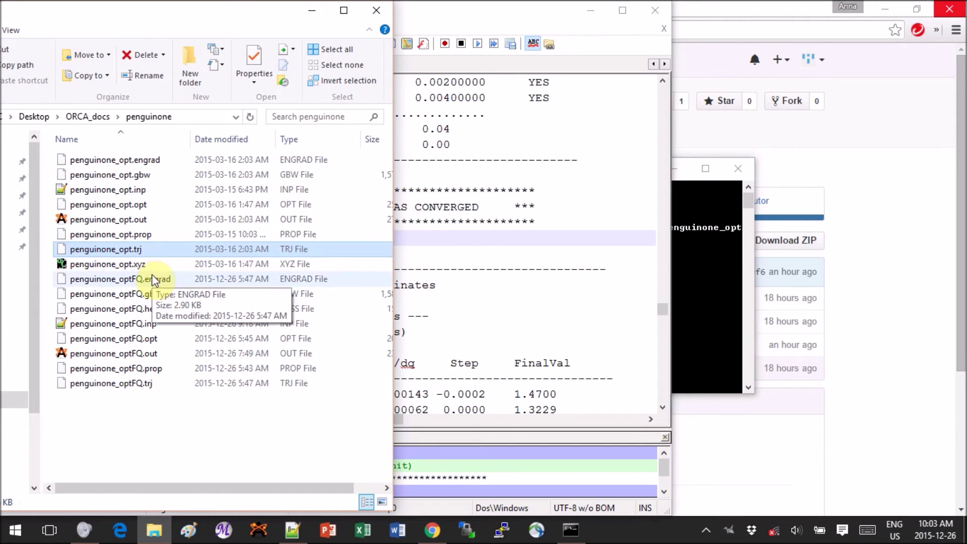
# - Select the renamed penguinone_opt.trj and start editing its name again
pyautogui.click(132, 264)
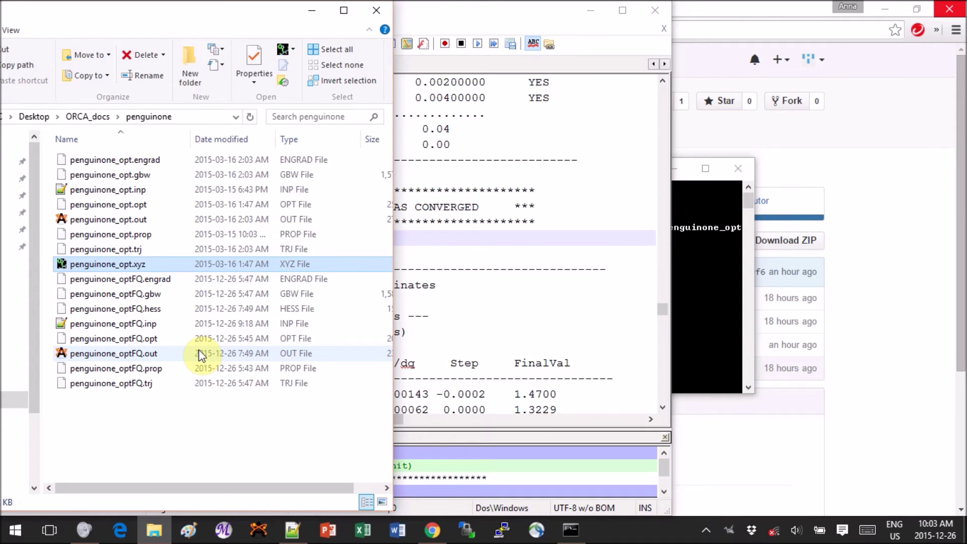
pyautogui.click(143, 249)
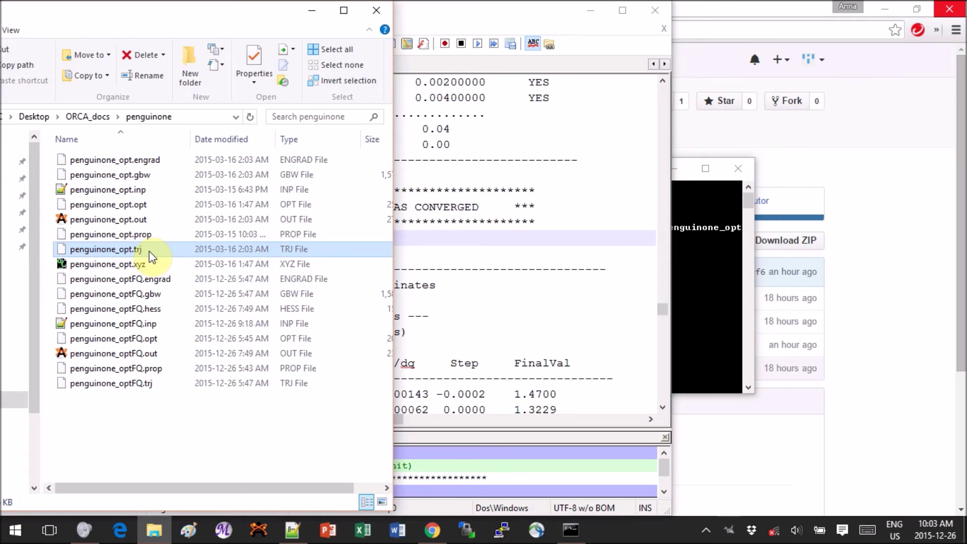
pyautogui.click(149, 250)
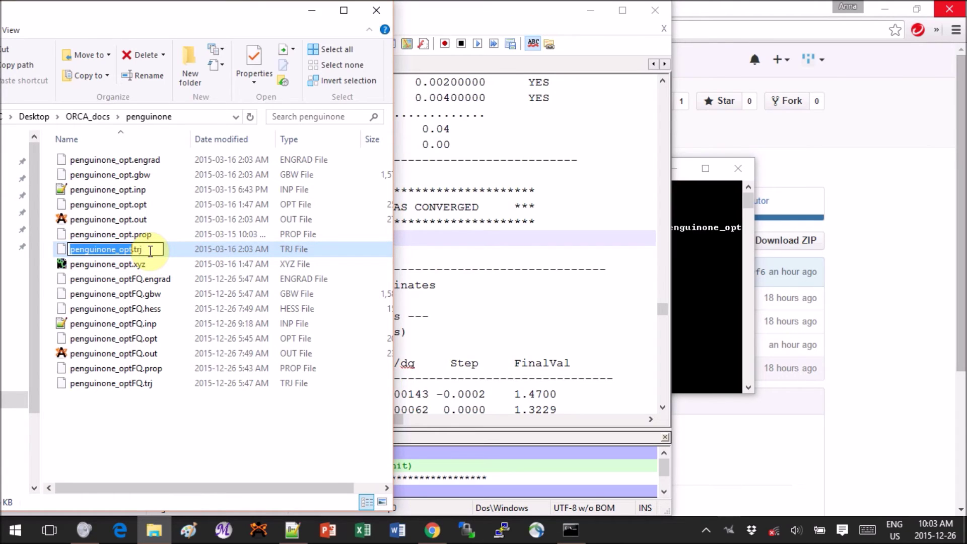
# - Change penguinone_opt.trj's name back to penguinone_opt_.xyz and accept the extension warning, making it an XYZ File
pyautogui.press('Right')
pyautogui.press('Right')
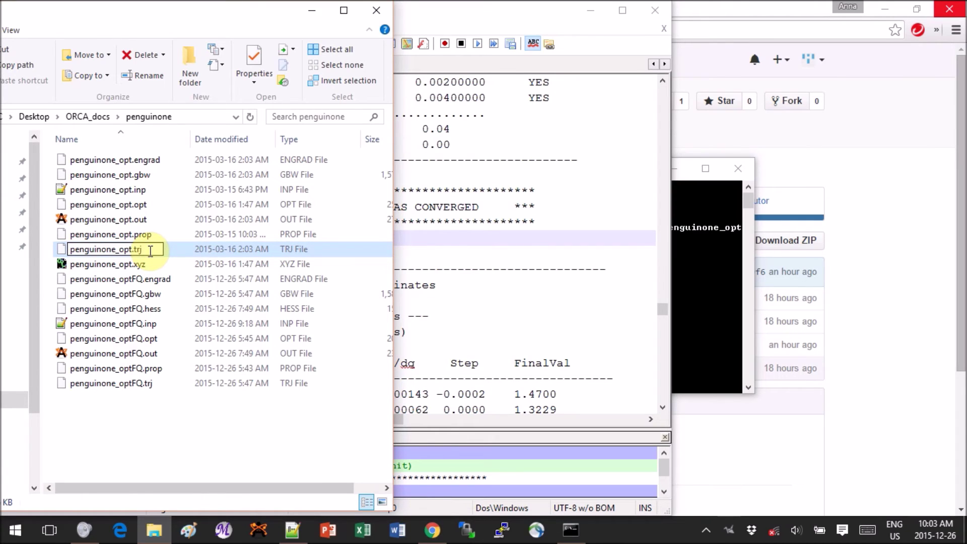
pyautogui.write('_')
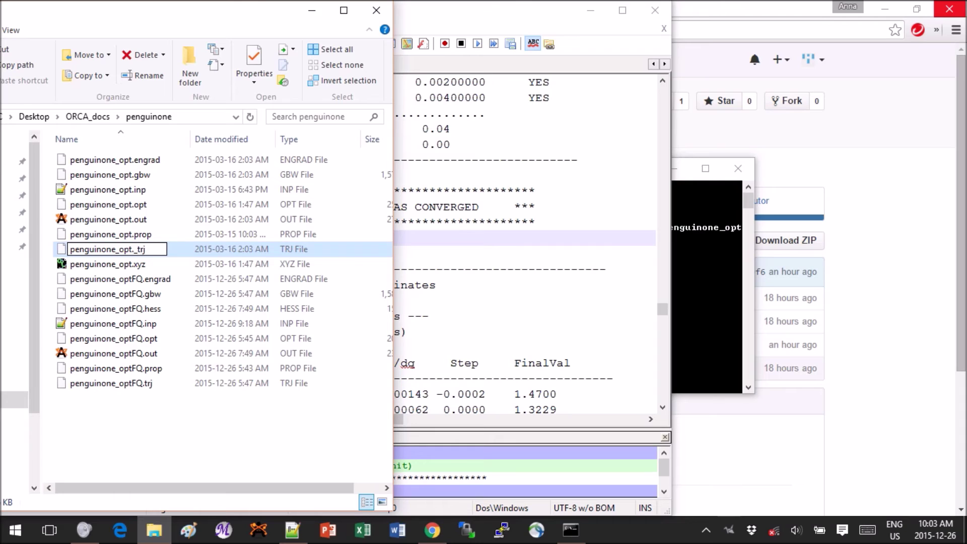
pyautogui.press('BackSpace')
pyautogui.write('_.')
pyautogui.press('Delete')
pyautogui.press('Delete')
pyautogui.press('Delete')
pyautogui.write('xyz')
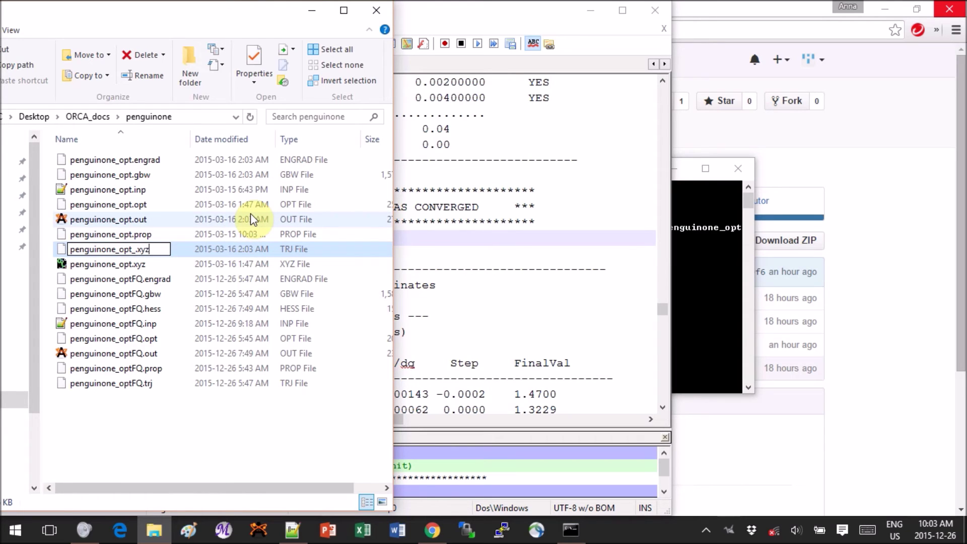
pyautogui.press('Return')
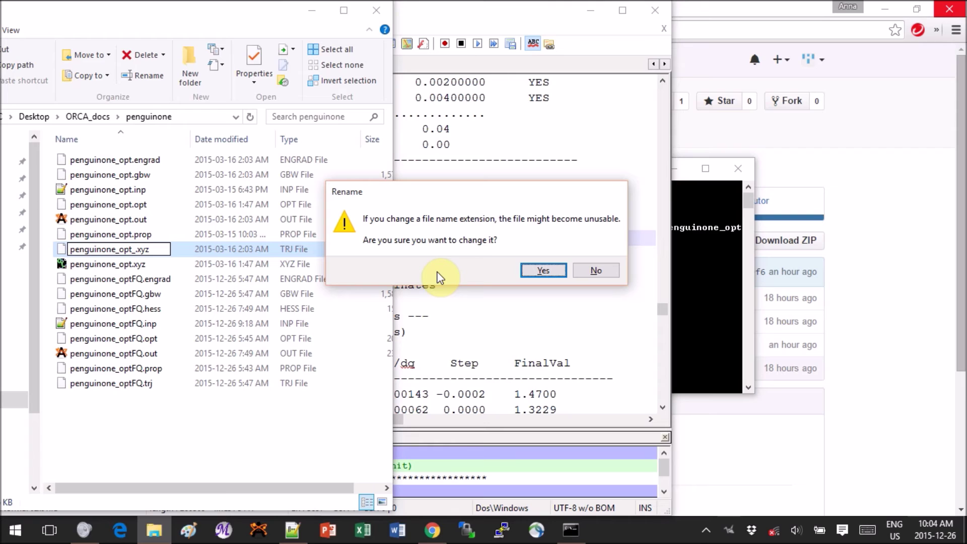
pyautogui.click(535, 270)
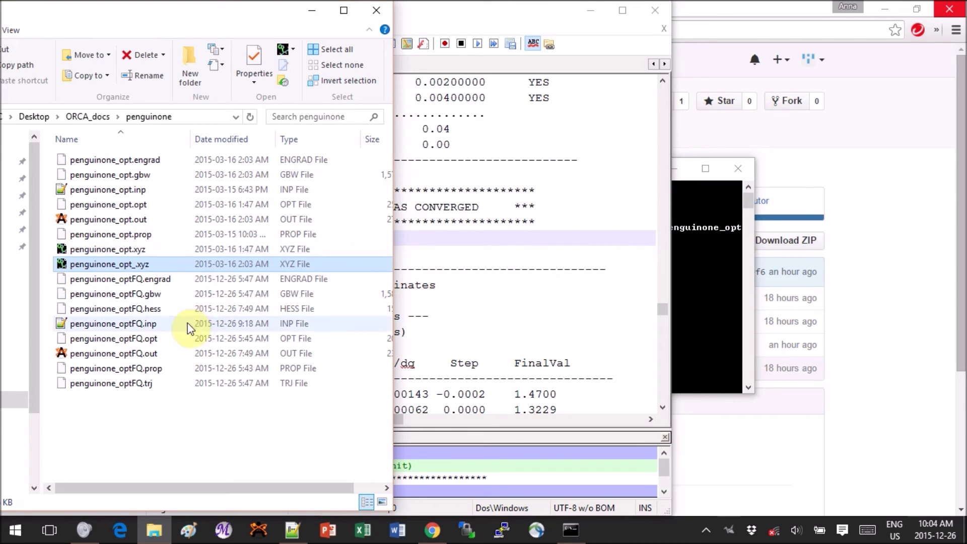
# - Drag penguinone_opt_.xyz into Avogadro and rotate the loaded molecule
pyautogui.click(257, 535)
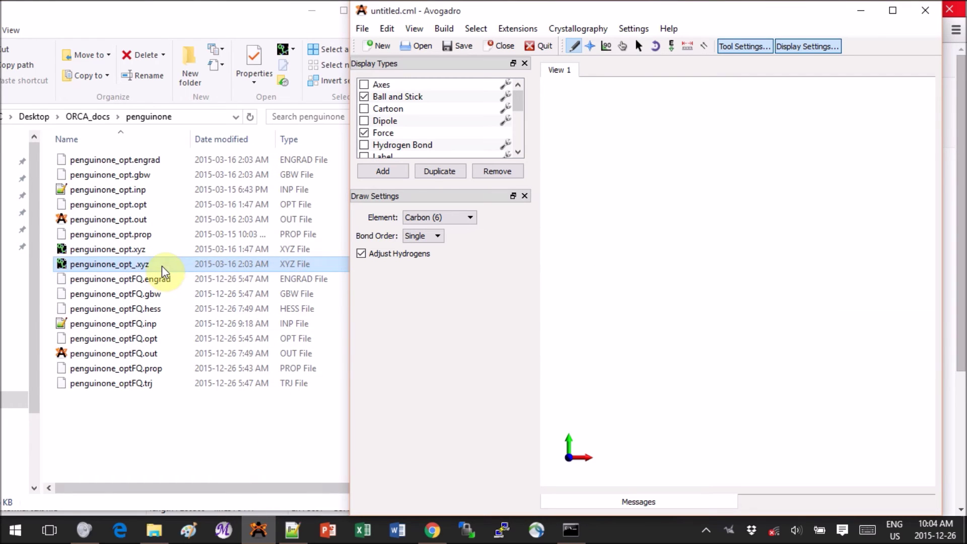
pyautogui.moveTo(140, 264); pyautogui.dragTo(729, 266)
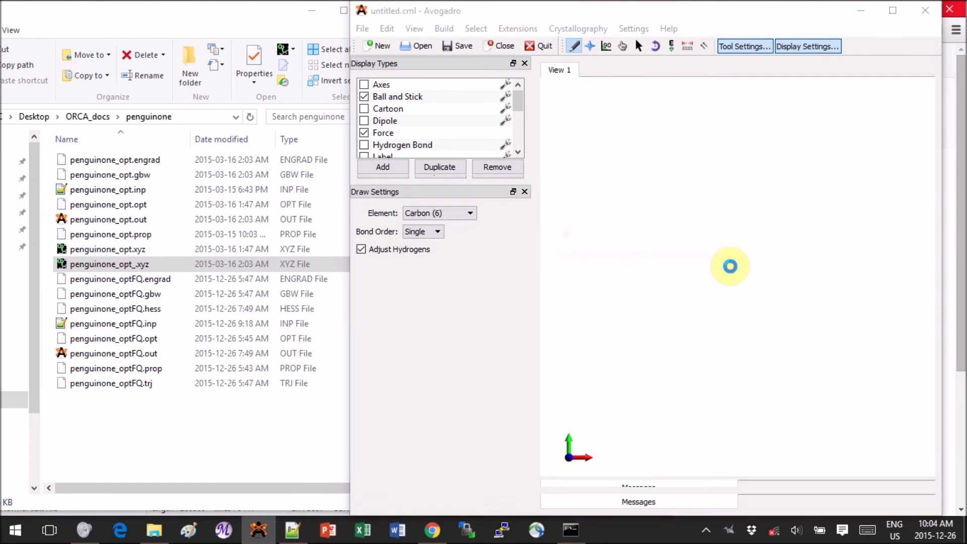
pyautogui.moveTo(892, 428); pyautogui.dragTo(576, 125)
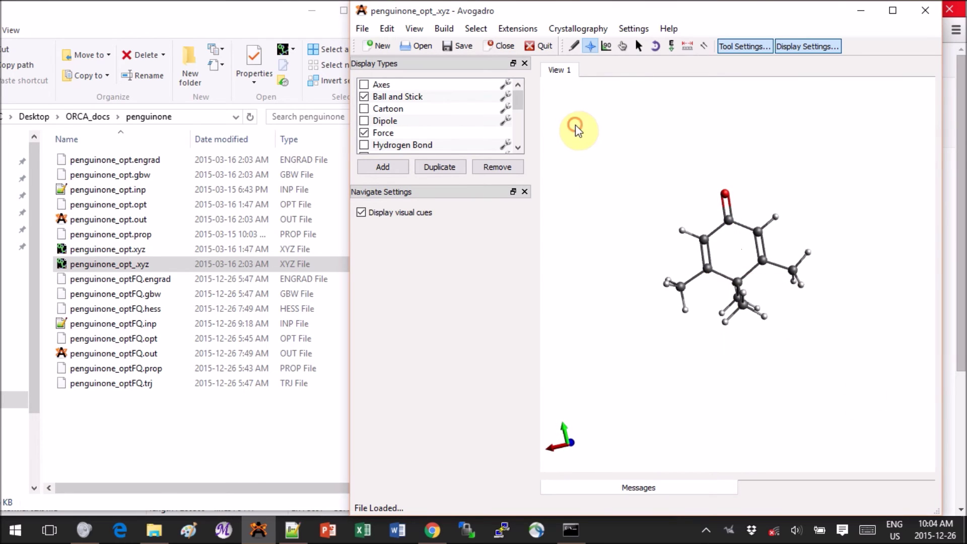
# - Open Extensions > Animation and scrub the trajectory slider through optimization frames 1–7
pyautogui.click(522, 29)
pyautogui.click(535, 43)
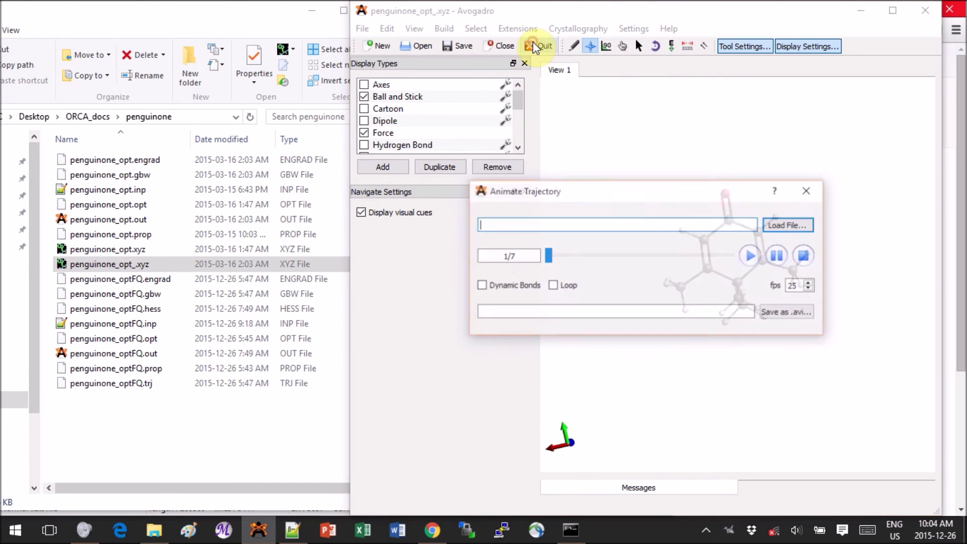
pyautogui.moveTo(579, 197); pyautogui.dragTo(213, 152)
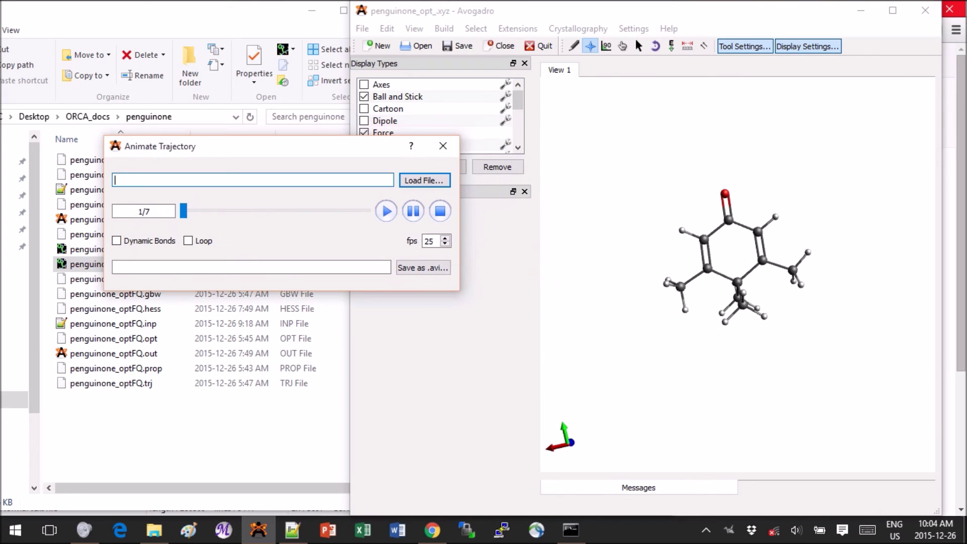
pyautogui.click(182, 210)
pyautogui.moveTo(194, 212); pyautogui.dragTo(295, 213)
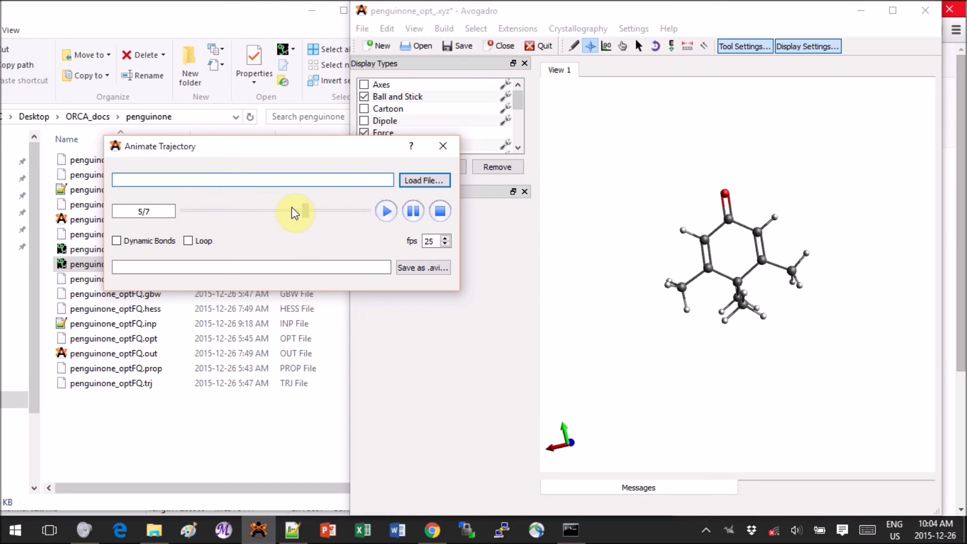
pyautogui.click(664, 359)
pyautogui.scroll(5, 664, 359)
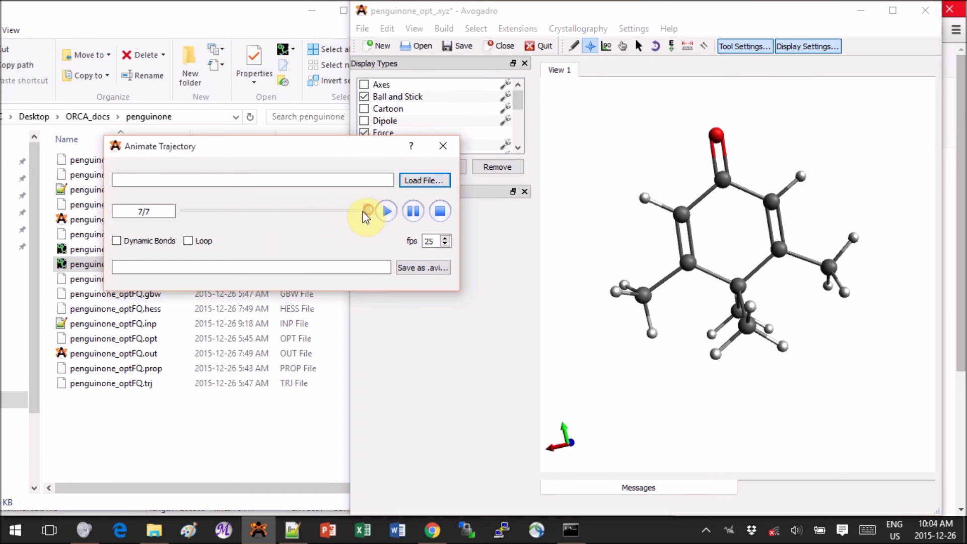
pyautogui.moveTo(366, 216); pyautogui.dragTo(194, 229)
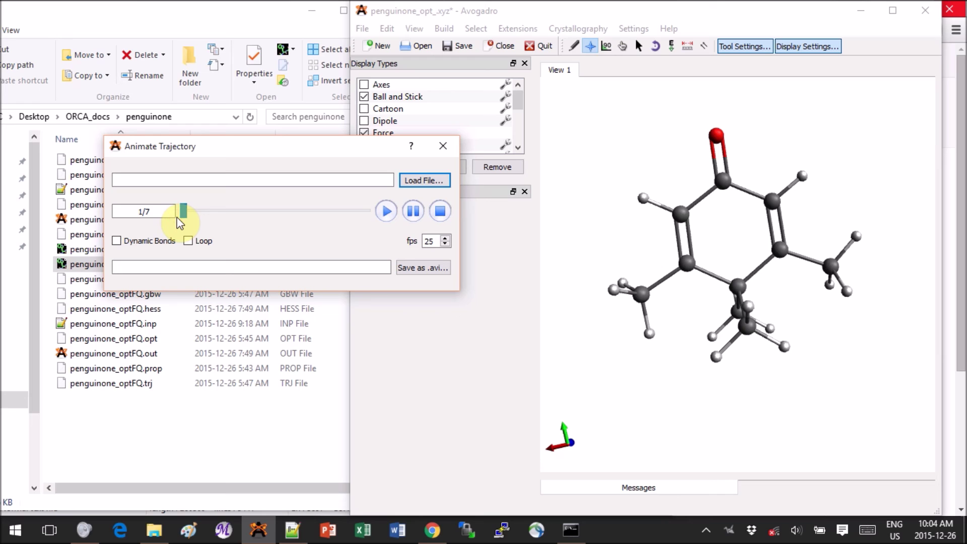
pyautogui.moveTo(184, 210); pyautogui.dragTo(384, 210)
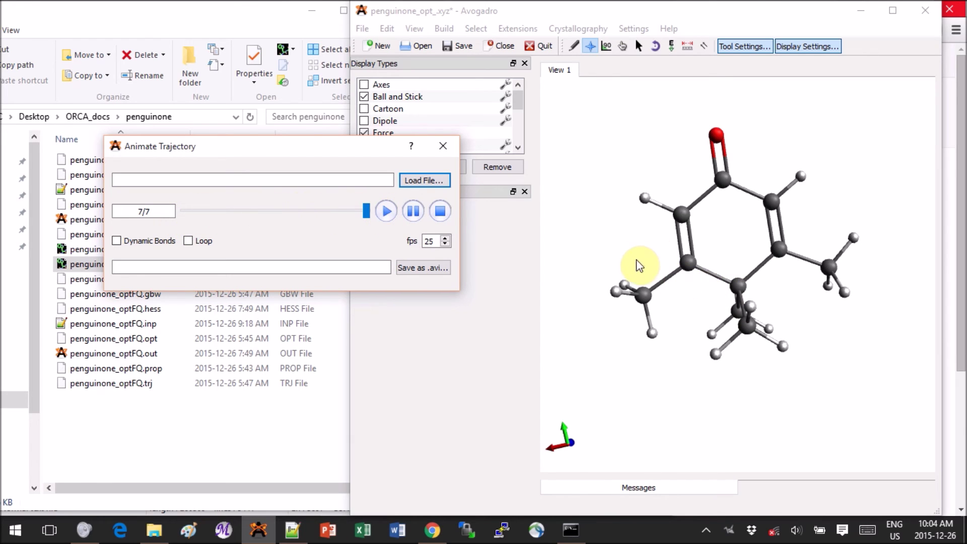
pyautogui.moveTo(640, 265); pyautogui.dragTo(695, 250)
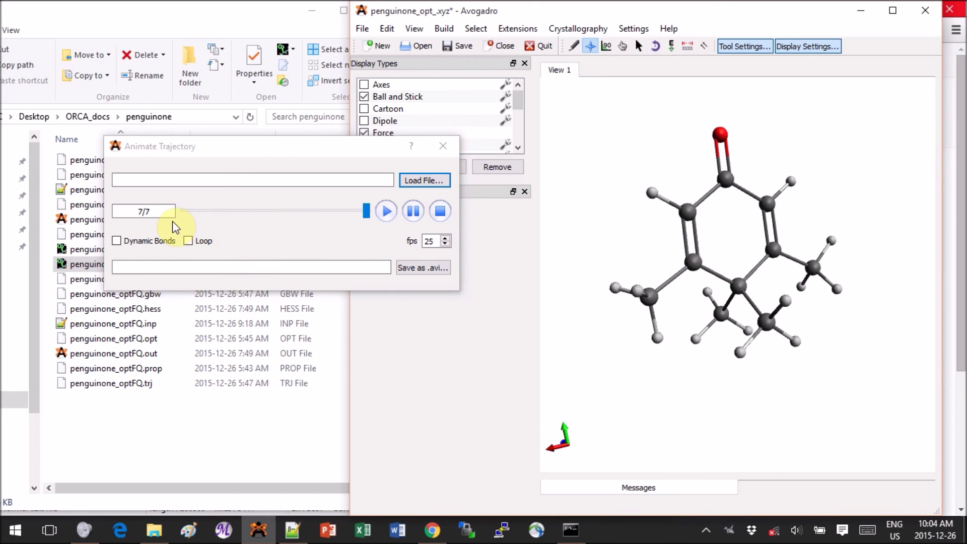
# - Play then pause the penguinone trajectory with Dynamic Bonds and Loop on, then close the dialog
pyautogui.click(117, 241)
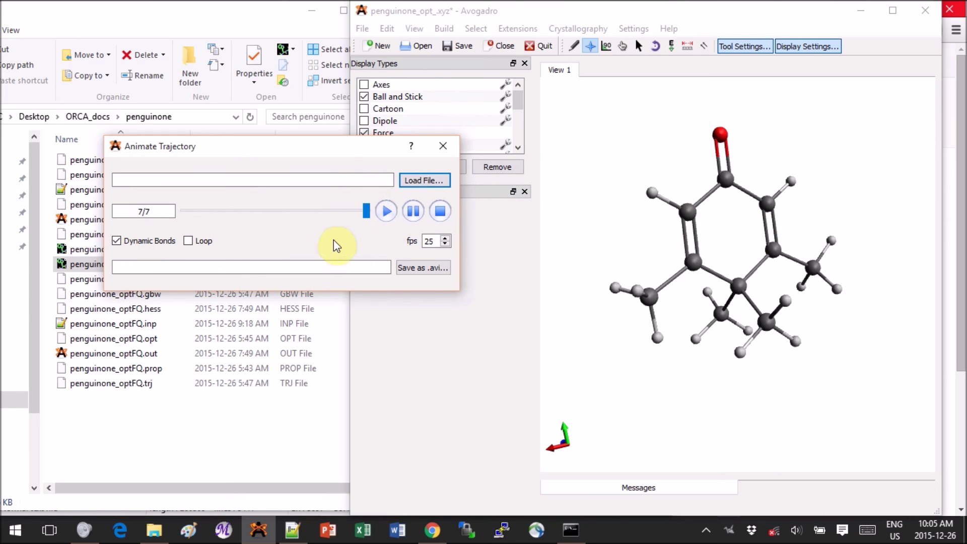
pyautogui.click(188, 241)
pyautogui.click(386, 211)
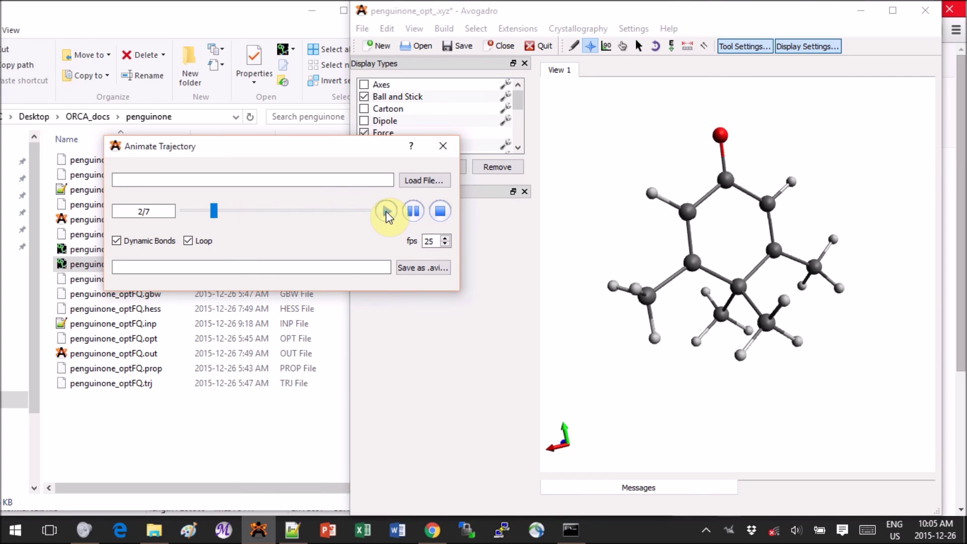
pyautogui.click(411, 213)
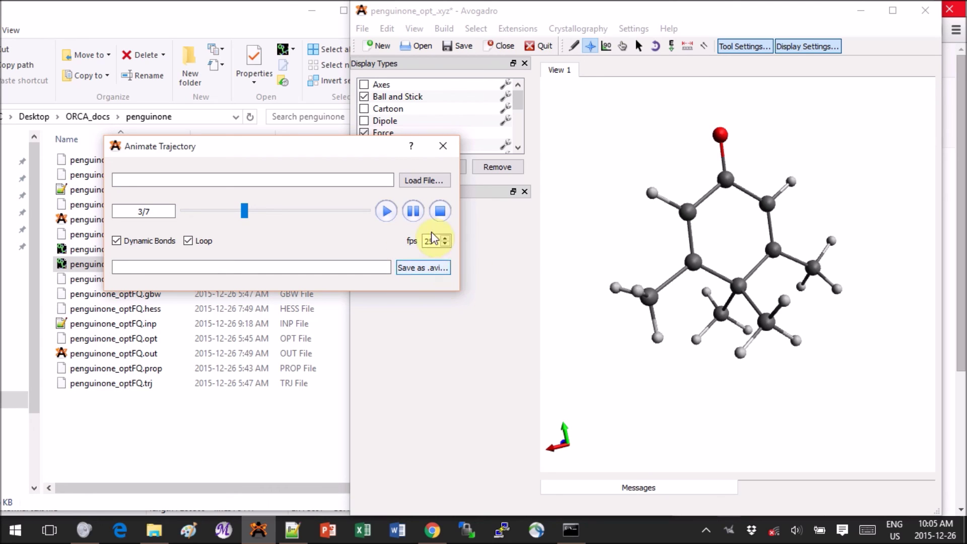
pyautogui.click(440, 150)
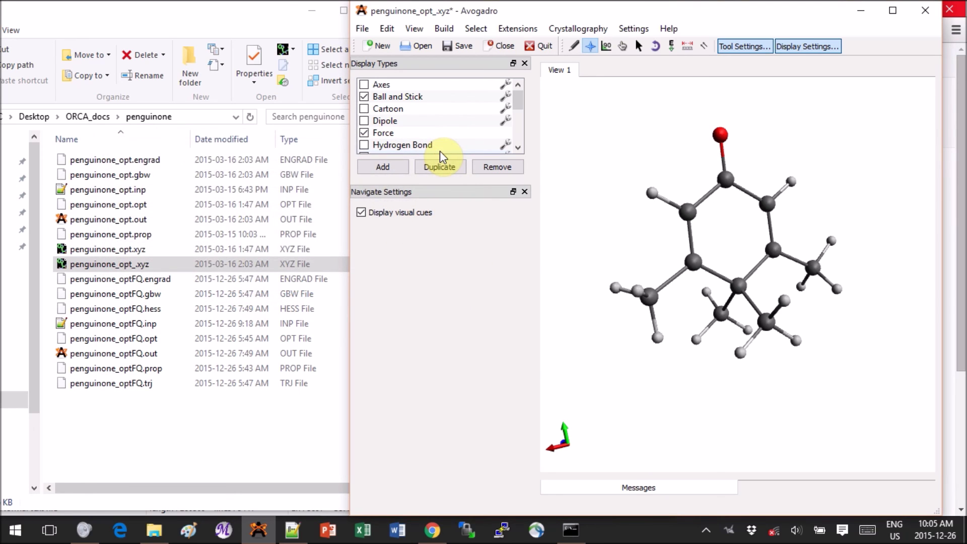
# - Return to Notepad++ and show the 'new 1' notes on ORCA geometry optimization
pyautogui.click(293, 535)
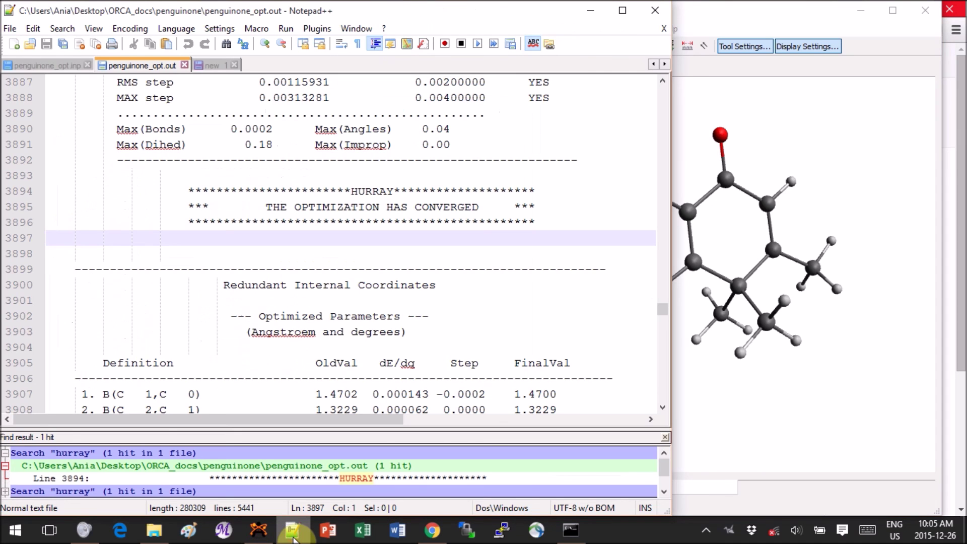
pyautogui.click(204, 65)
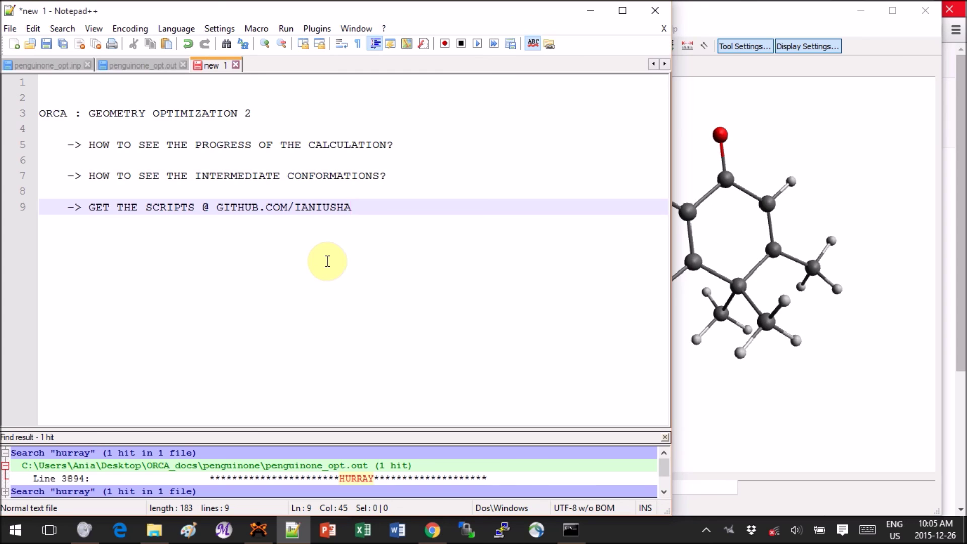